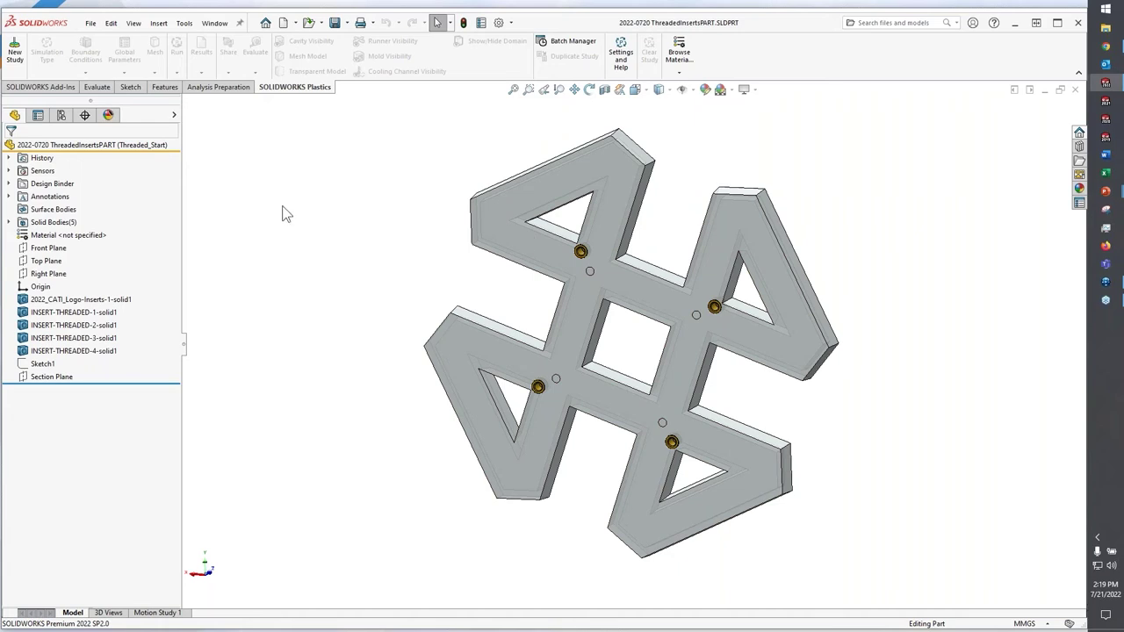
Step: Highlight the logo body and each of the four threaded inserts, then clear the selection
left_click(103, 301)
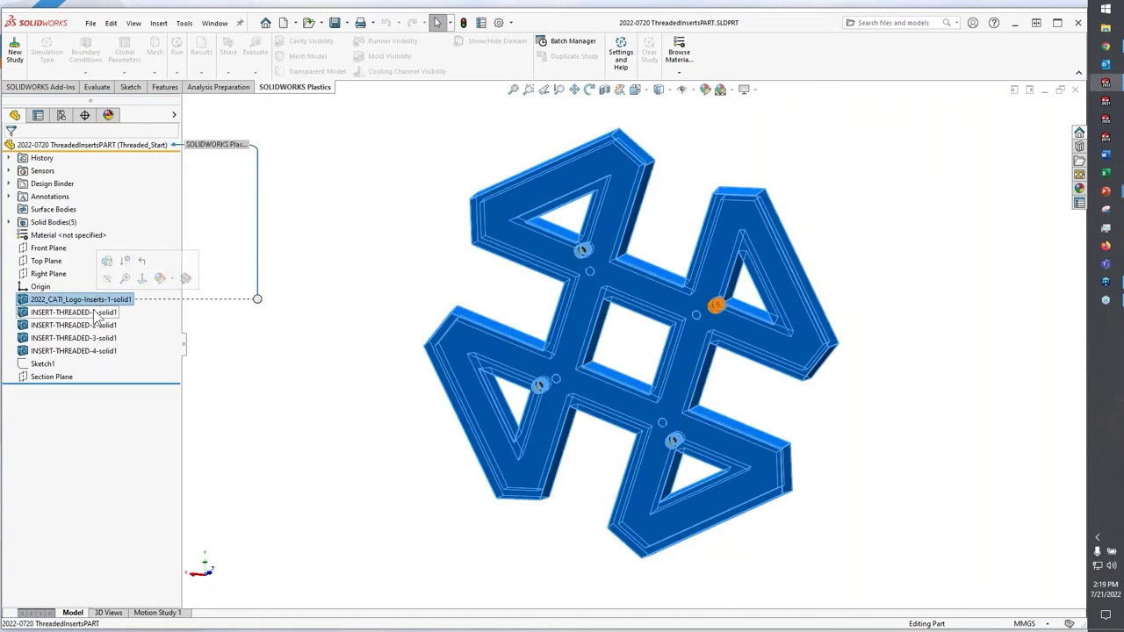
left_click(99, 313)
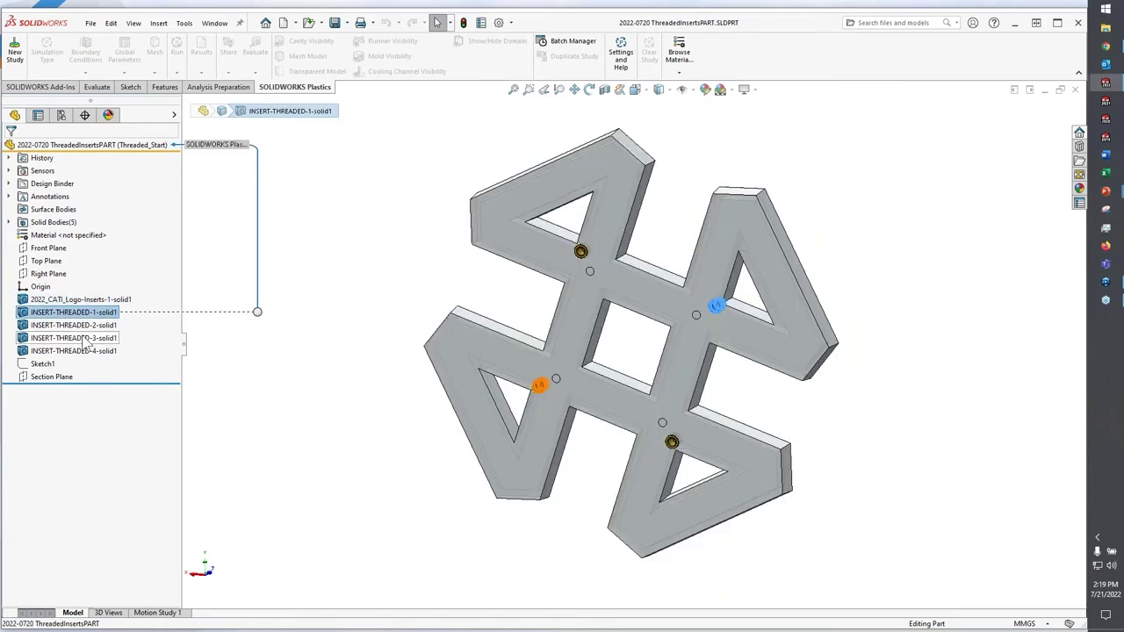
left_click(85, 326)
left_click(81, 339)
left_click(81, 351)
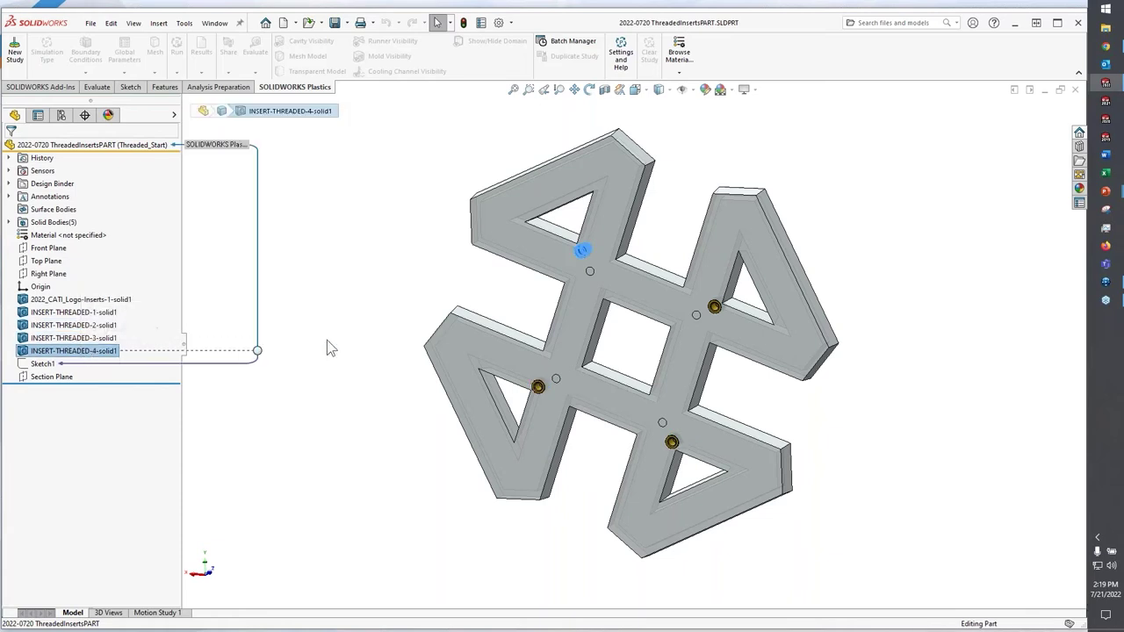
left_click(326, 340)
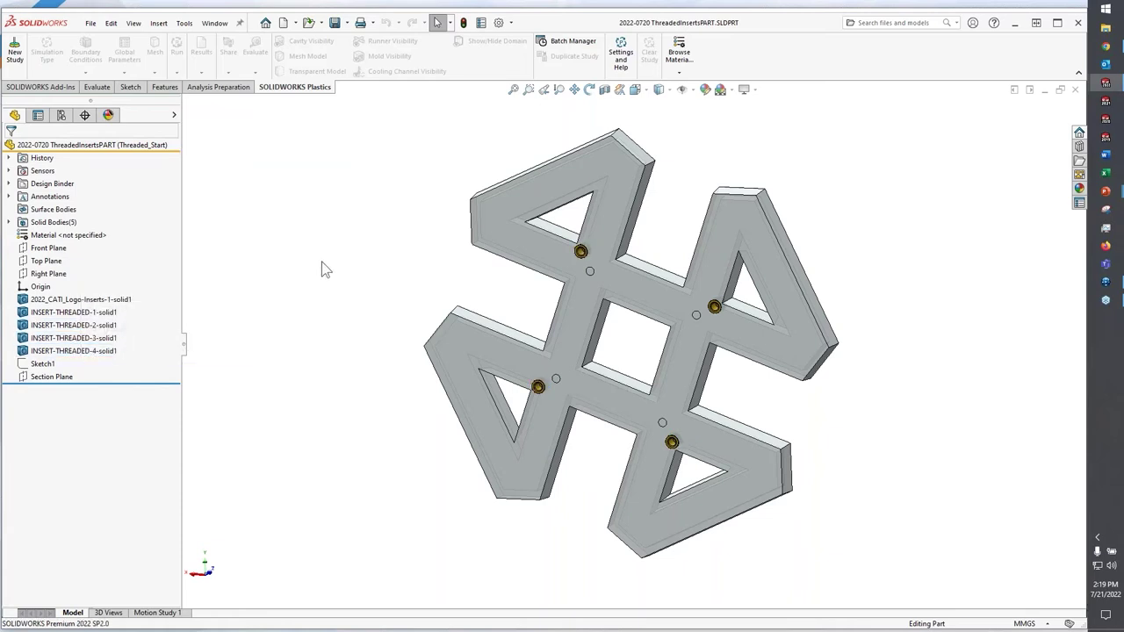
Step: Create a single-material Fill + Pack study with Covestro Bayblend FR3310 TV on Unit 1
left_click(15, 50)
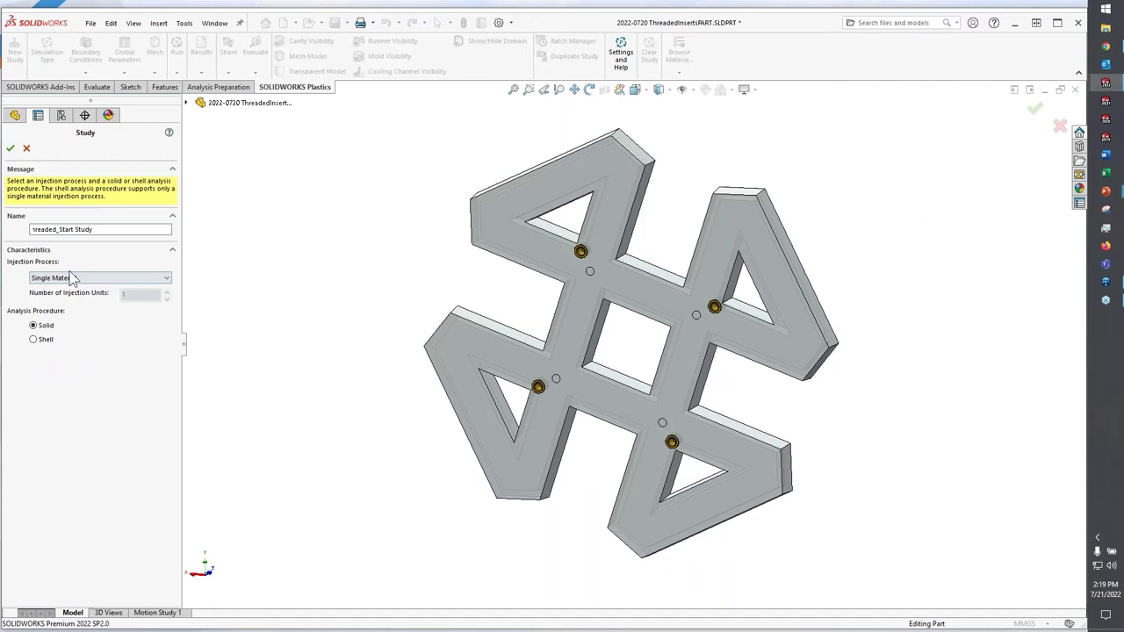
left_click(10, 148)
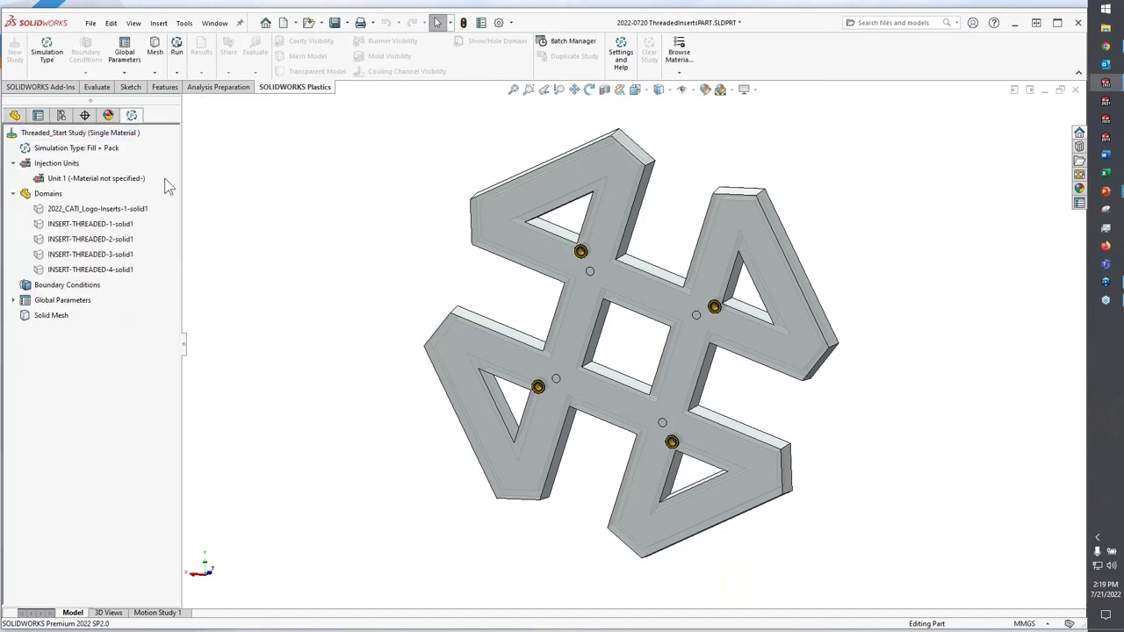
right_click(131, 179)
mouse_move(163, 225)
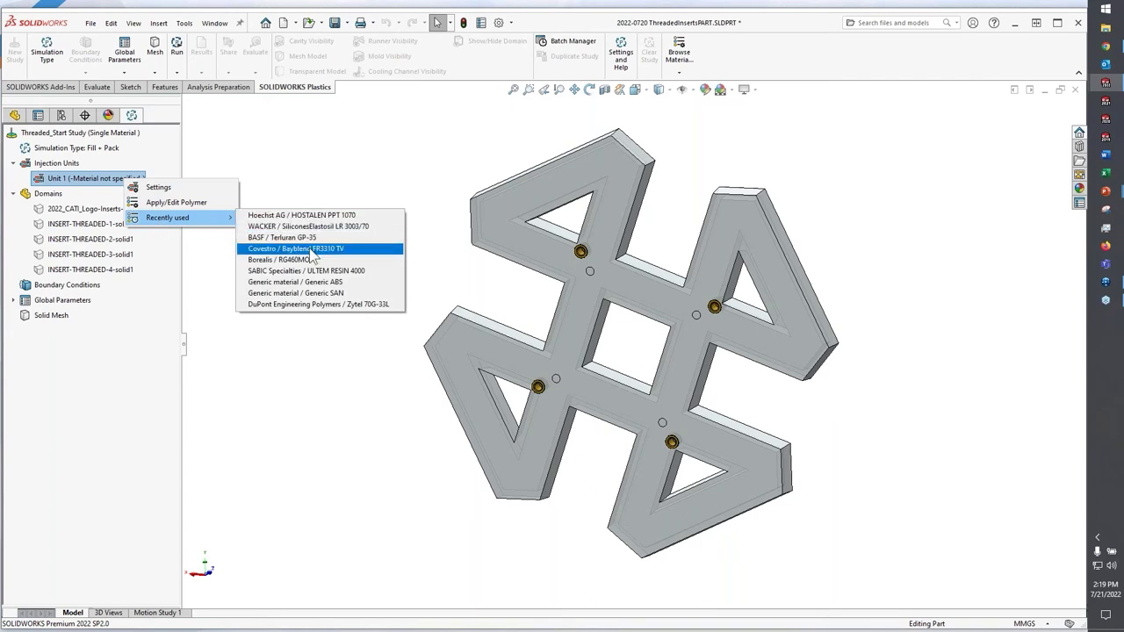
left_click(312, 249)
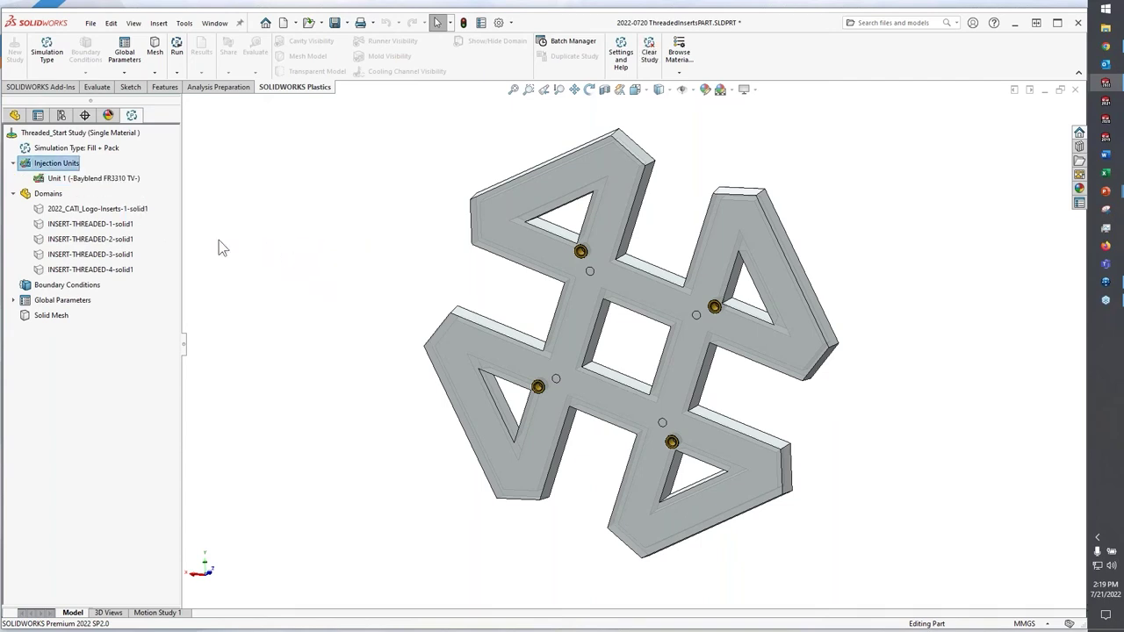
Step: Set the logo body as cavity and the four INSERT-THREADED bodies as Brass (60/40) metal inserts
right_click(132, 213)
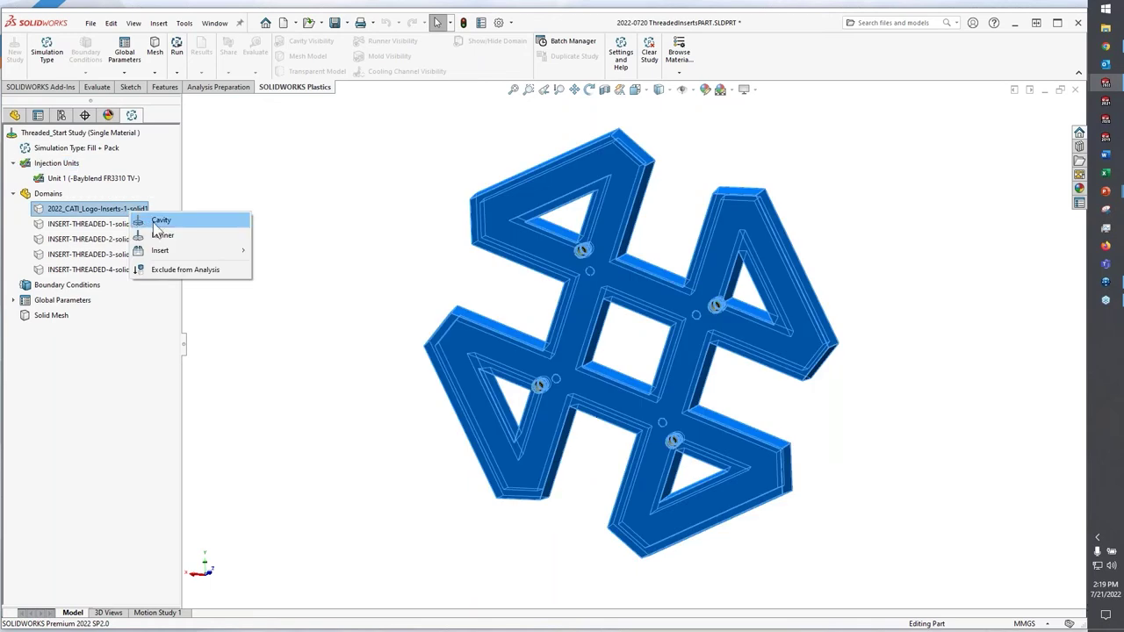
left_click(155, 221)
left_click(90, 225)
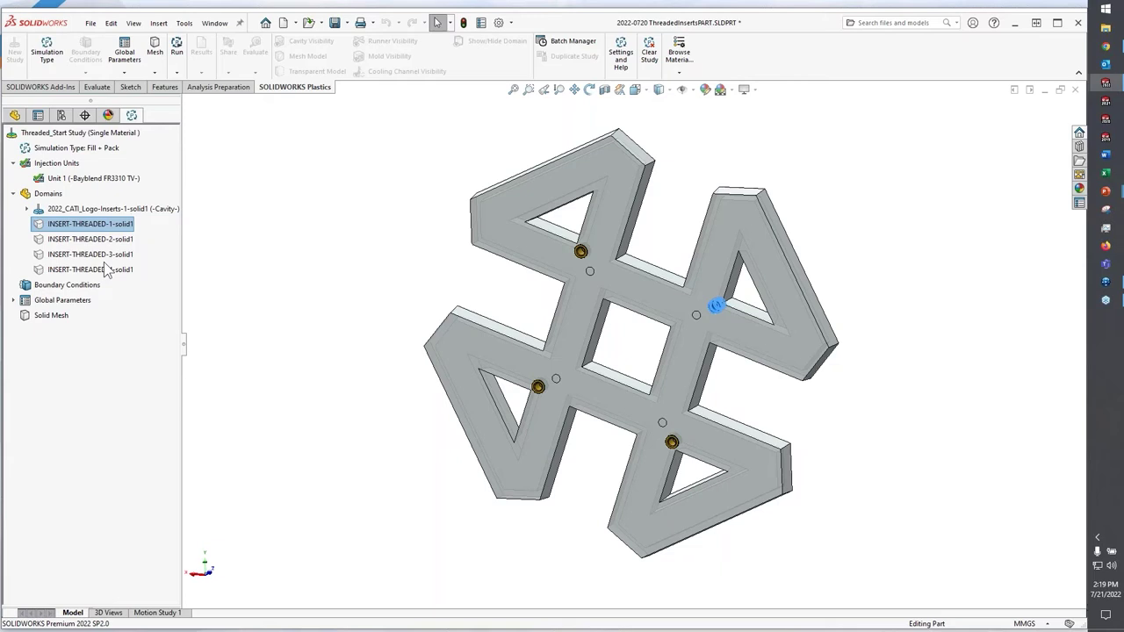
left_click(107, 272, "shift")
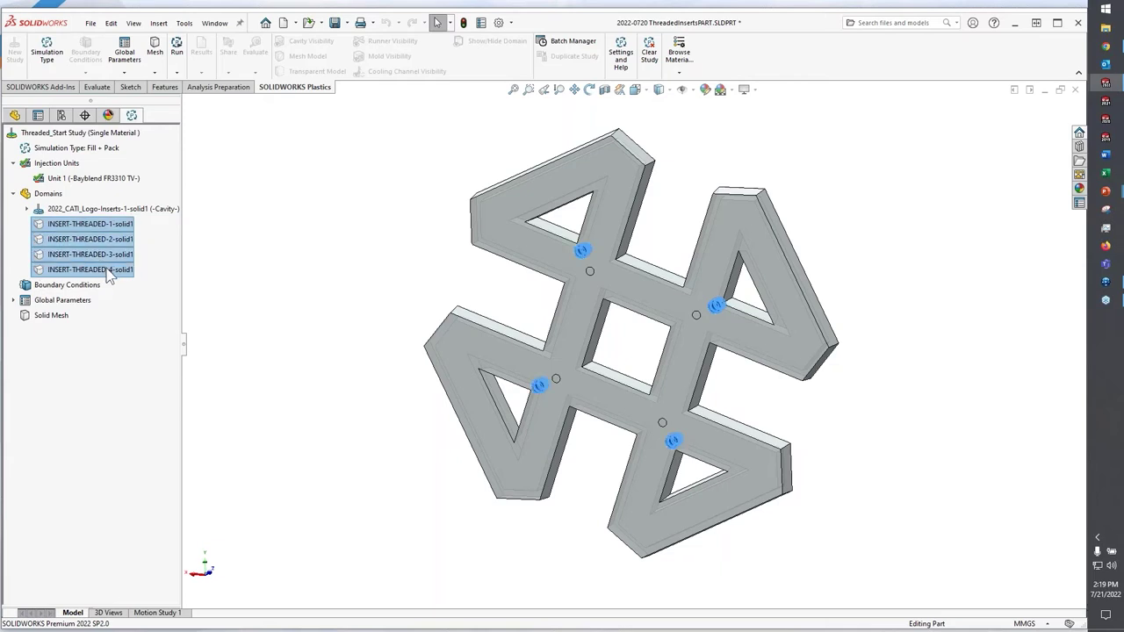
right_click(107, 274)
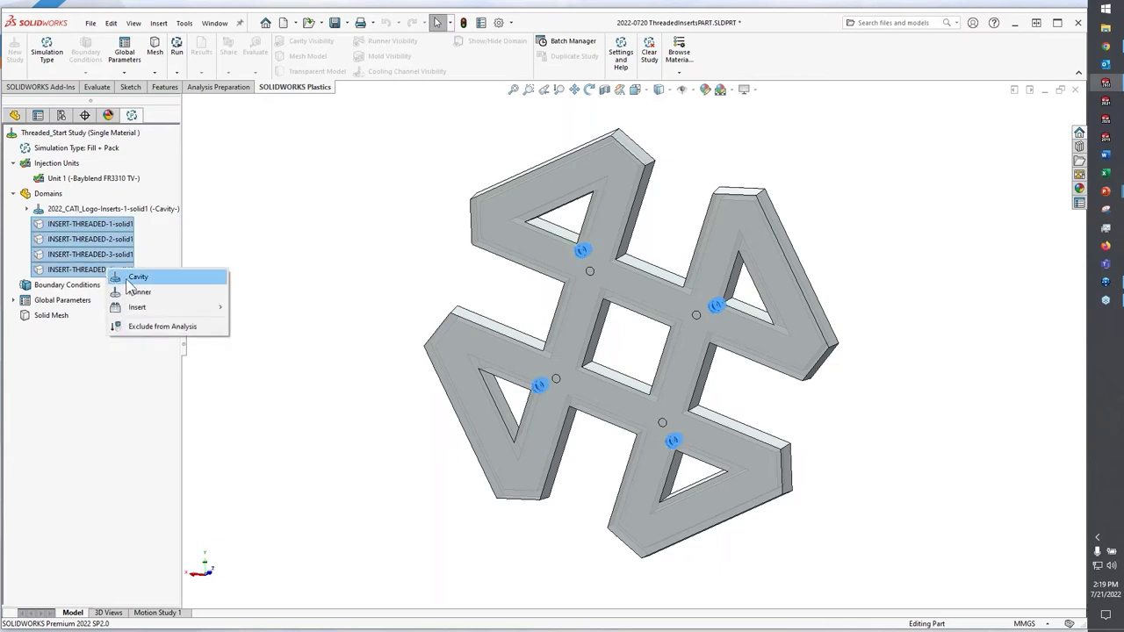
mouse_move(150, 307)
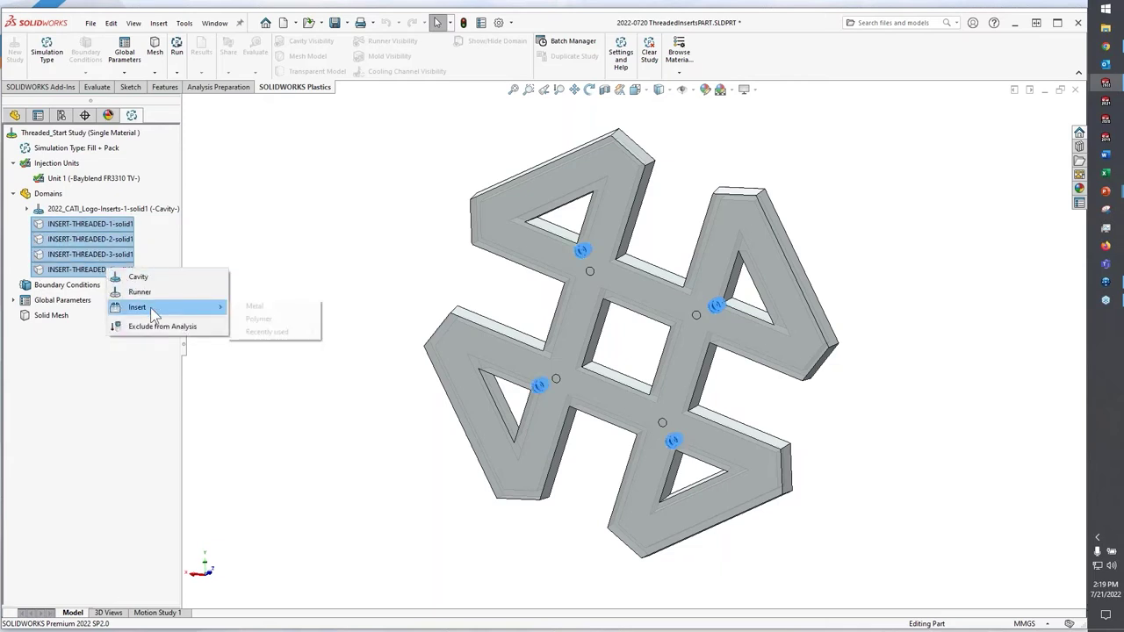
left_click(240, 305)
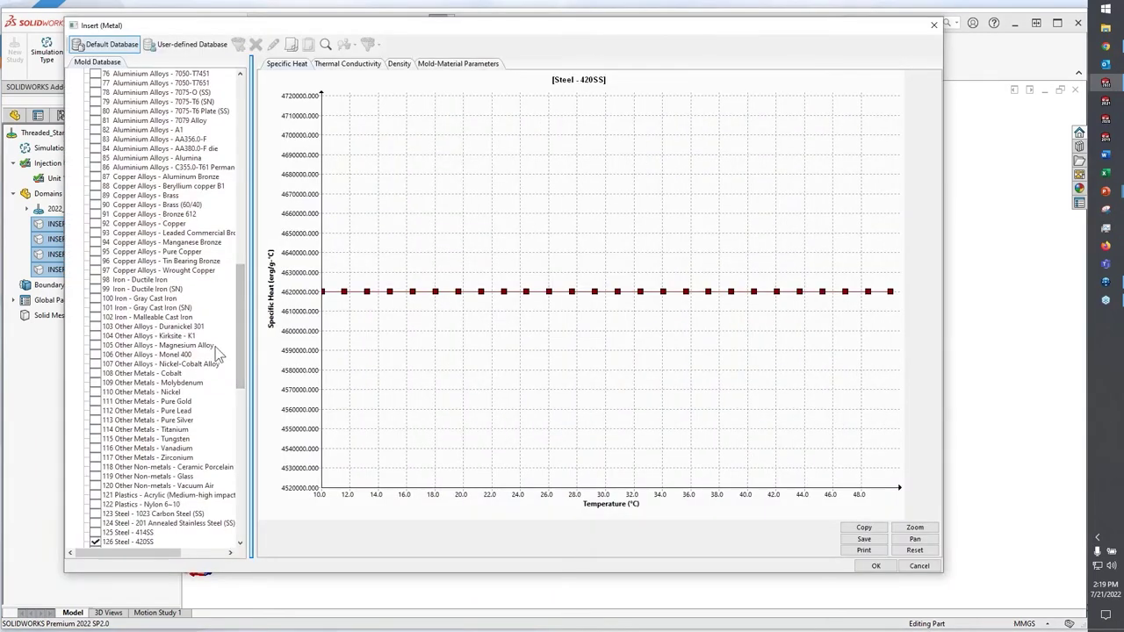
scroll(202, 364, "up", 1)
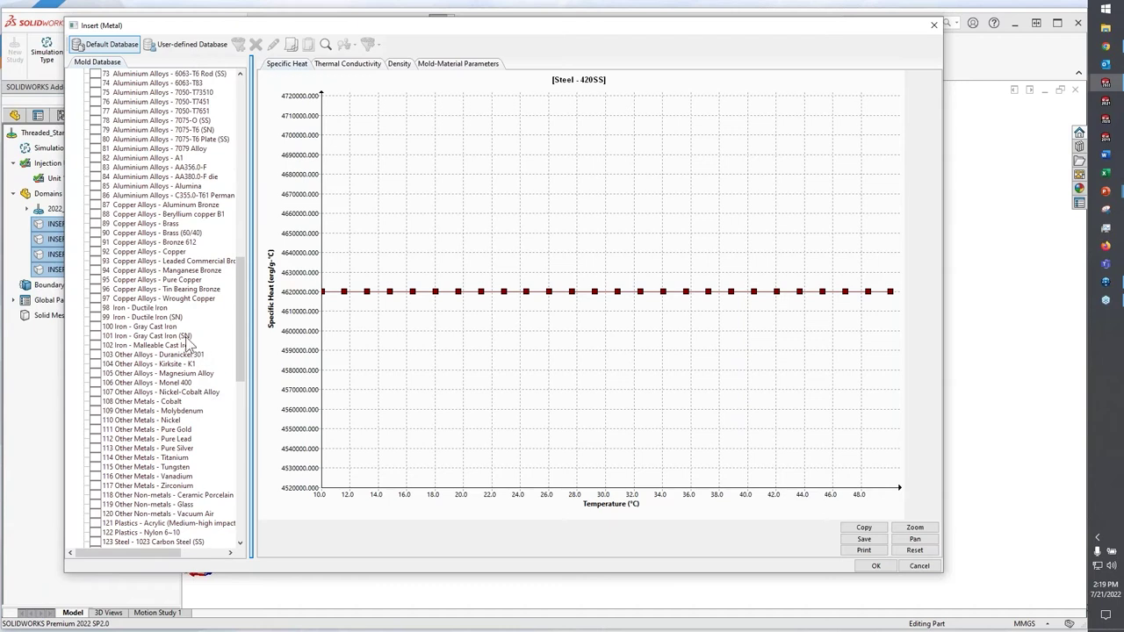
left_click(103, 242)
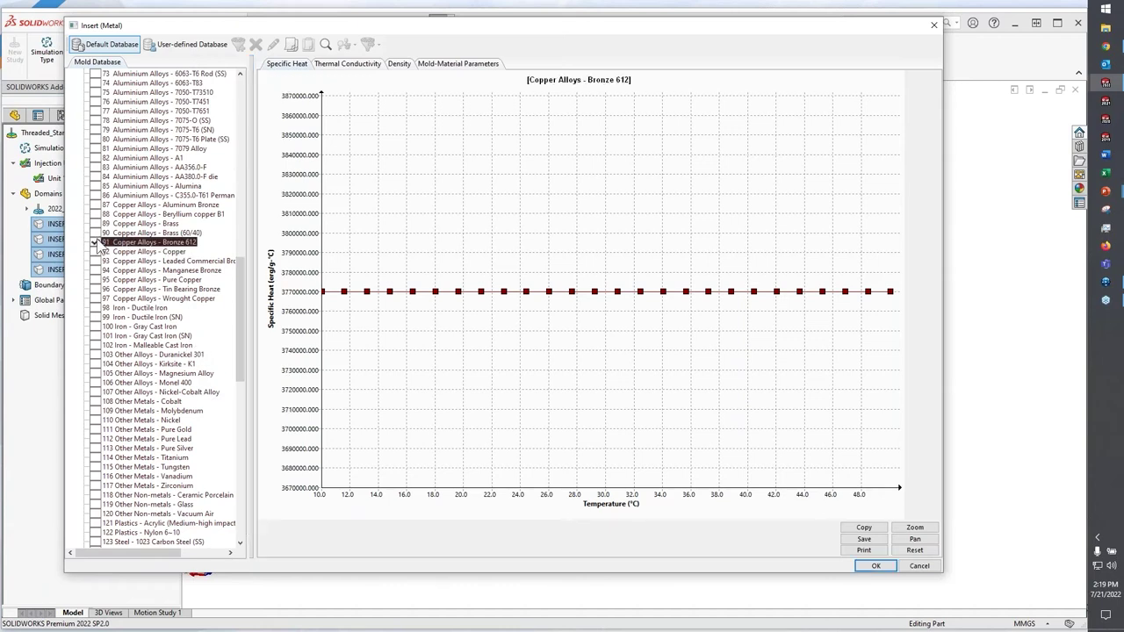
left_click(100, 233)
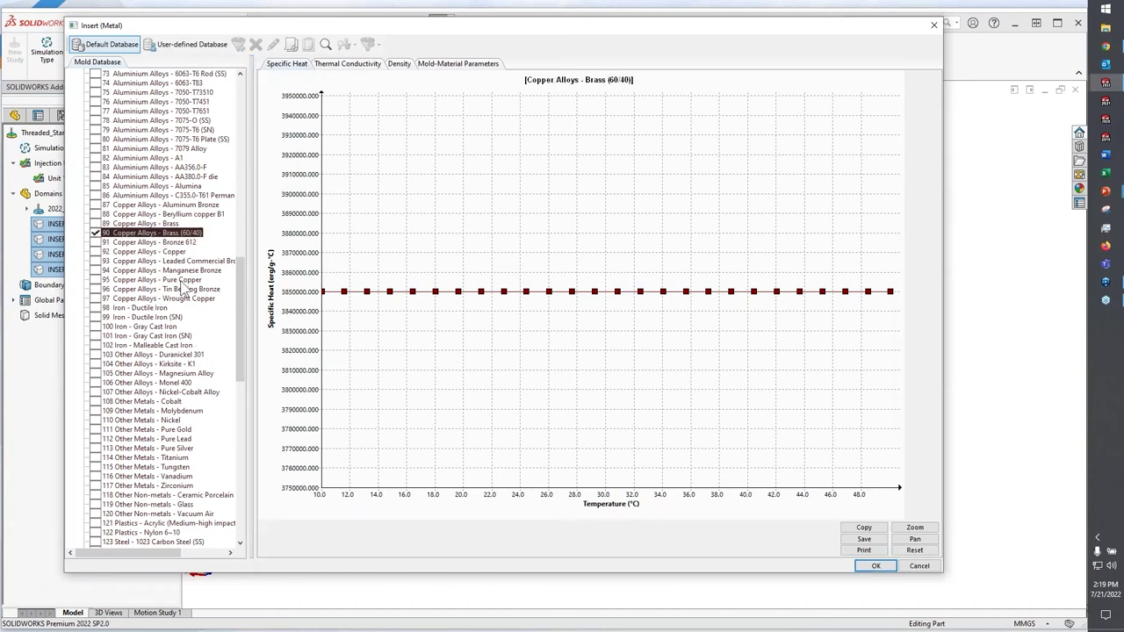
left_click(872, 566)
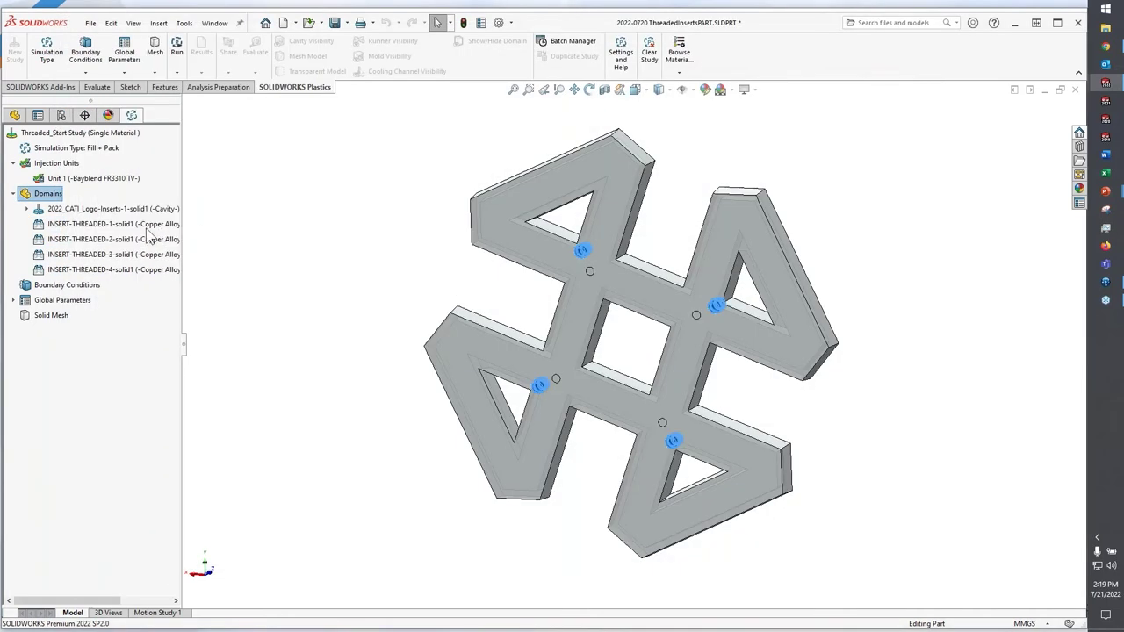
Step: Give all four insert domains an initial temperature of 30 °C in Insert Properties
left_click(156, 226)
left_click(150, 268, "shift")
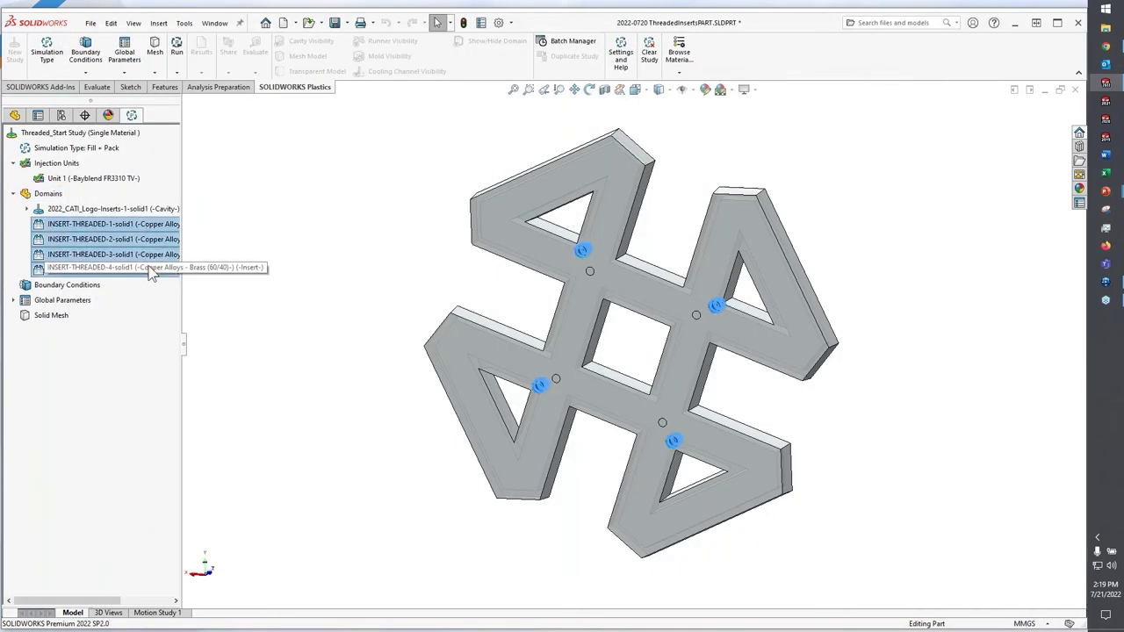
right_click(147, 266)
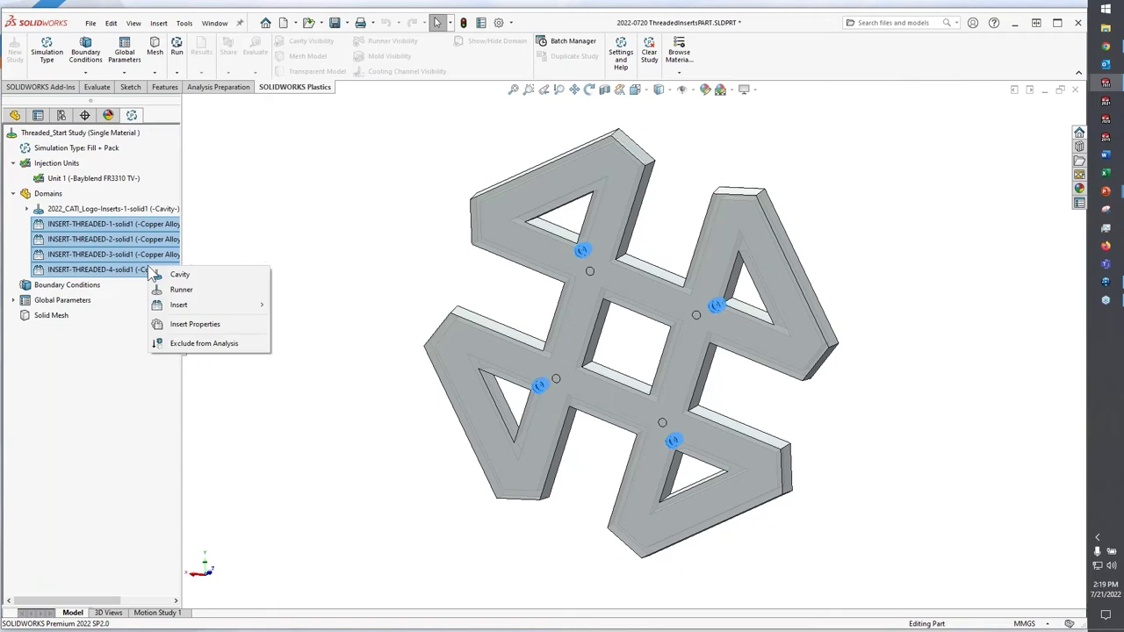
left_click(210, 322)
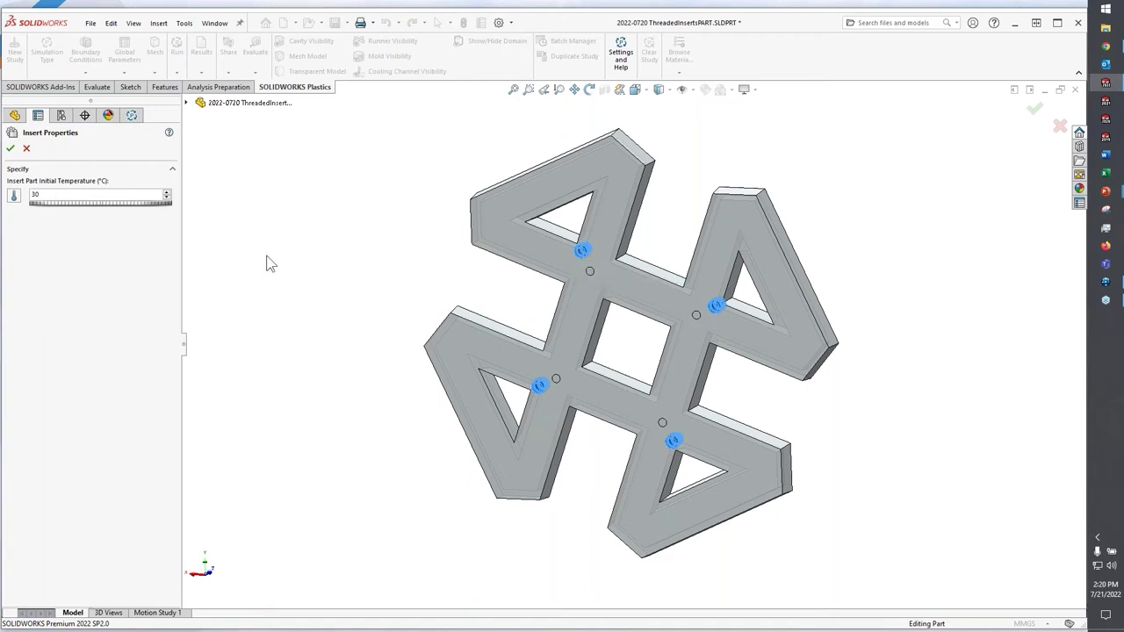
left_click(10, 148)
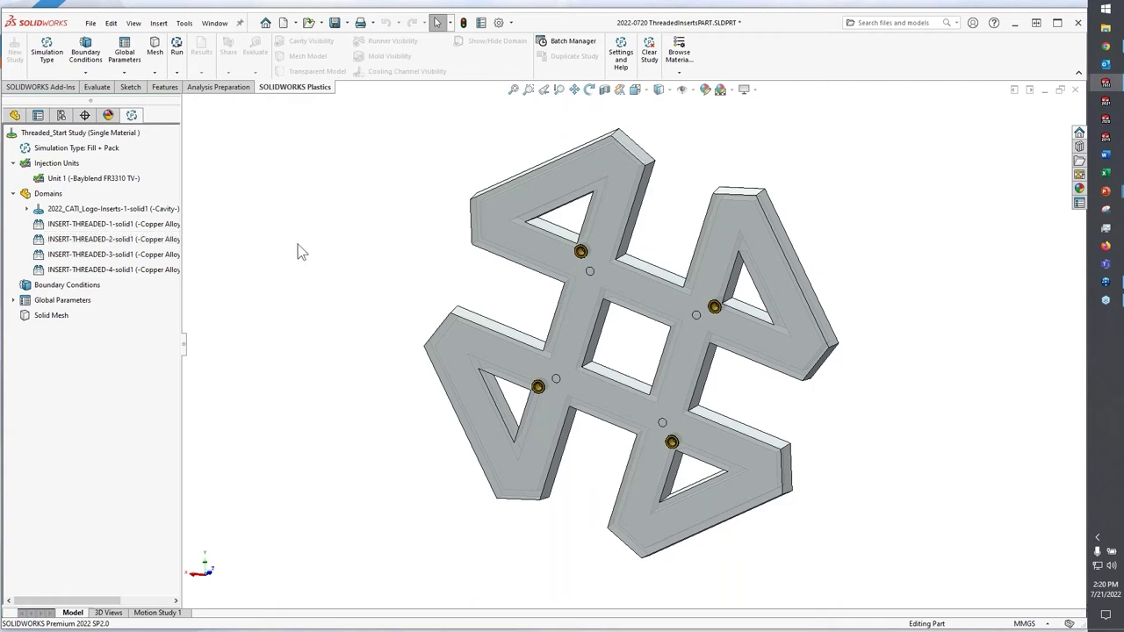
Step: Review the study's injection units, boundary conditions, logo body and a gate point
left_click(74, 165)
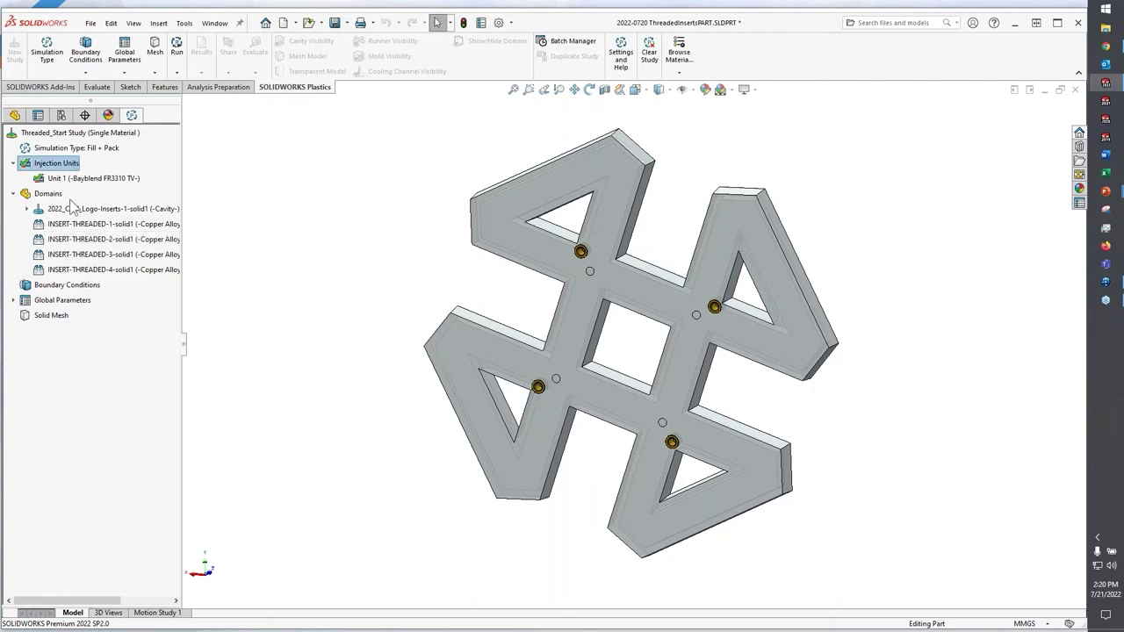
left_click(78, 286)
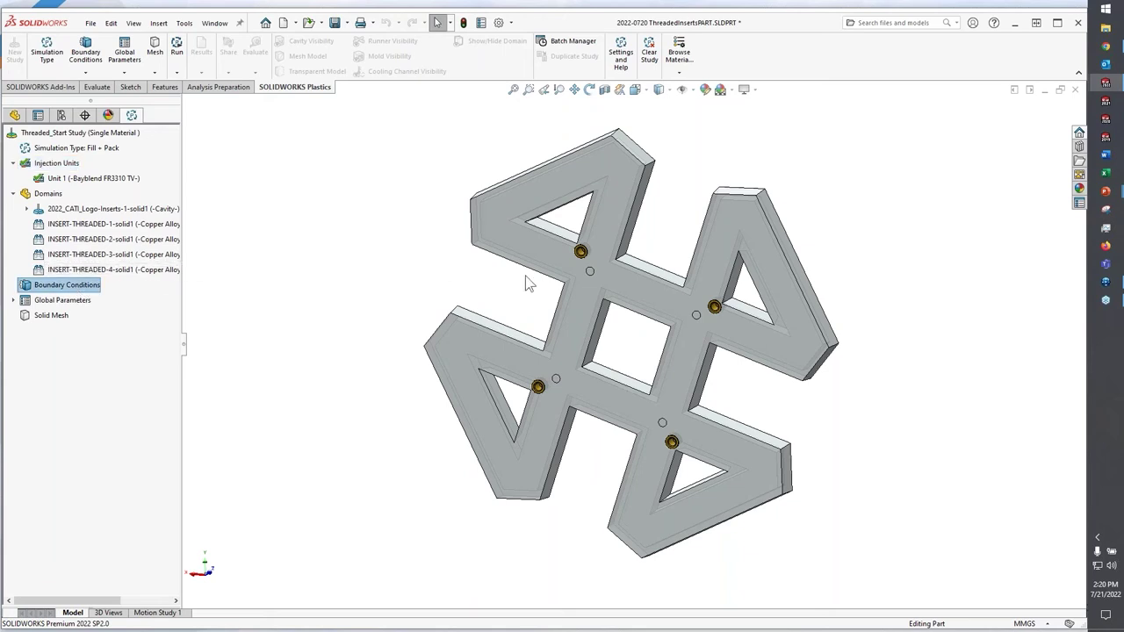
left_click(588, 273)
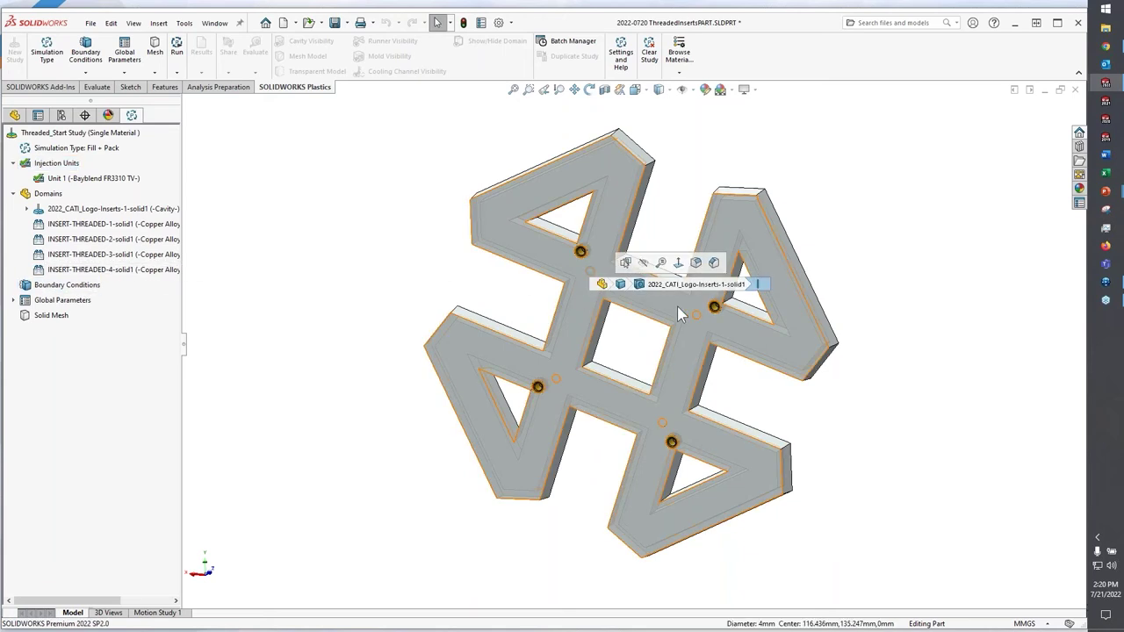
left_click(697, 316)
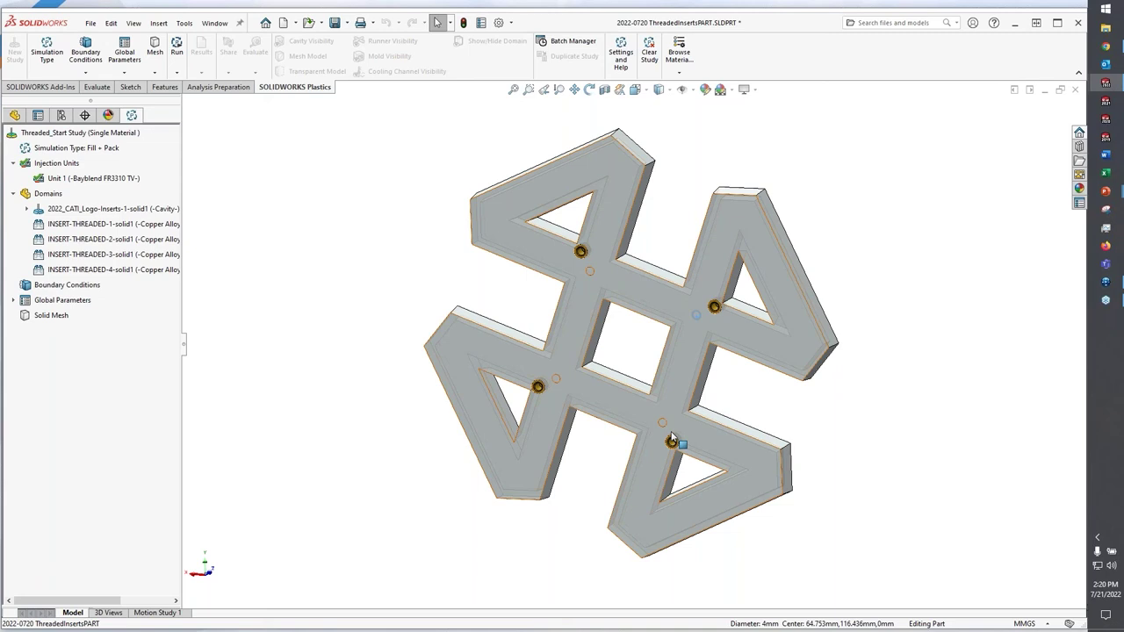
key("Escape")
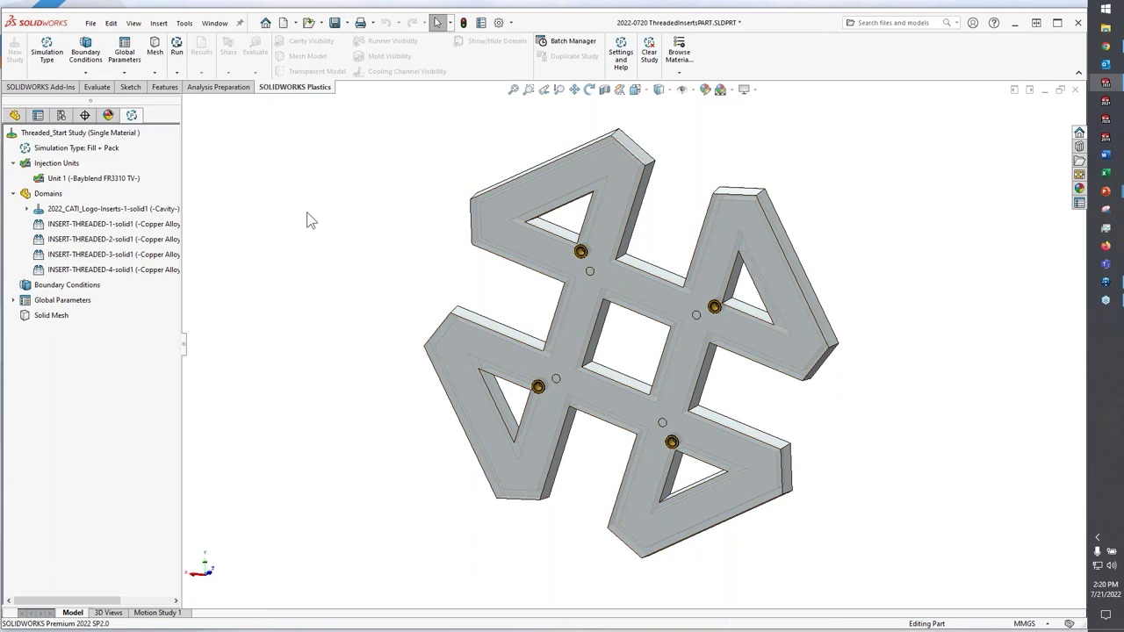
Step: Activate the Default configuration and return to the Plastics study tree
left_click(61, 115)
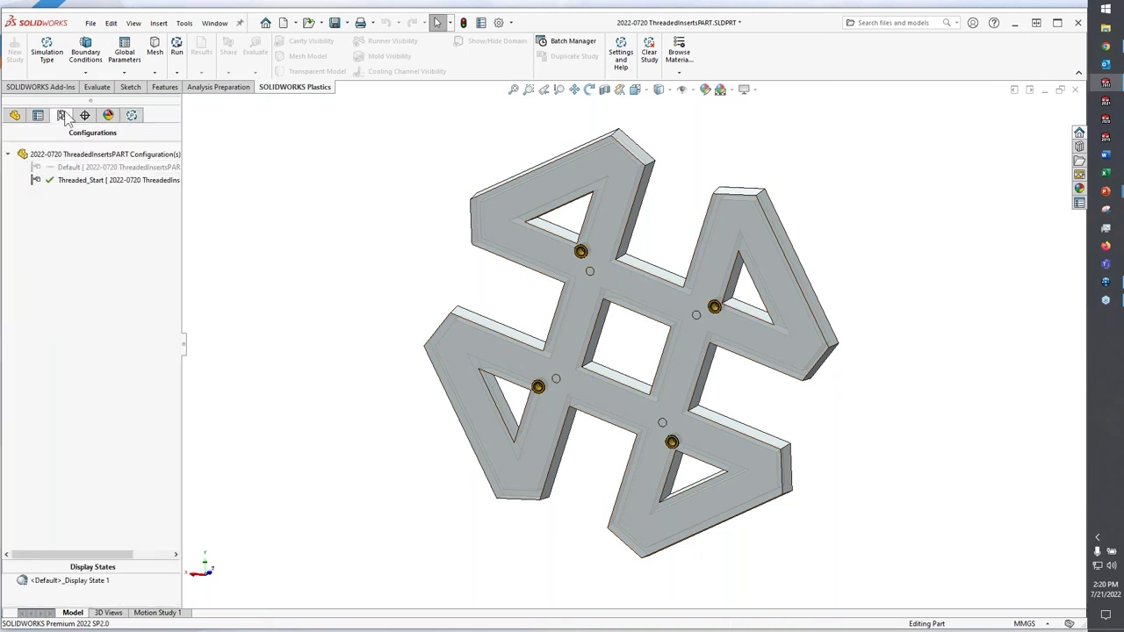
double_click(103, 168)
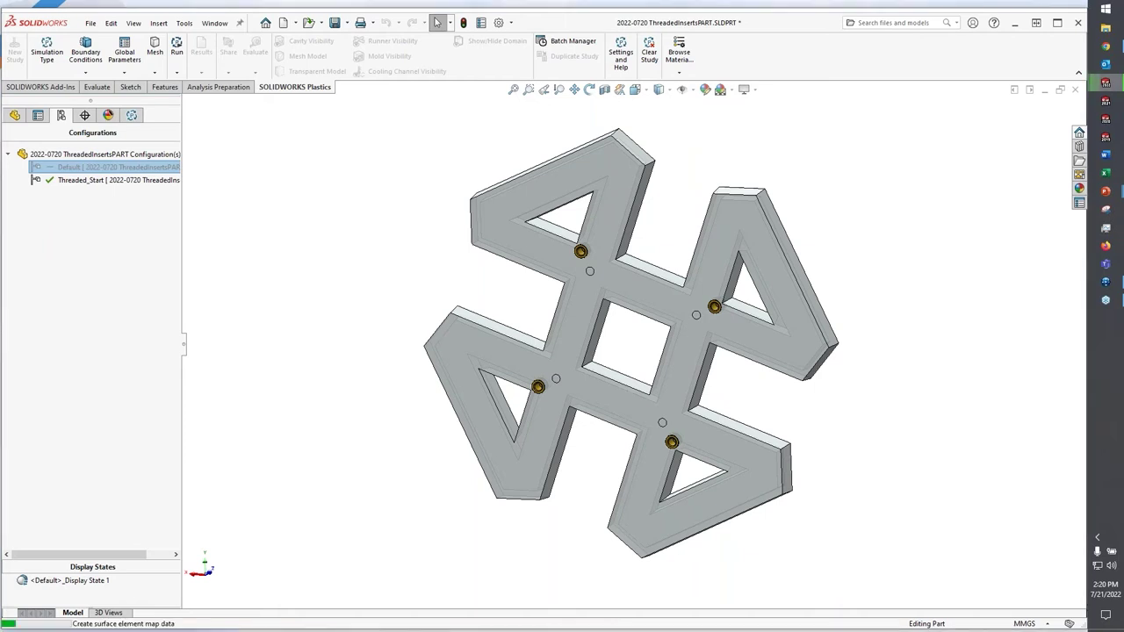
left_click(132, 115)
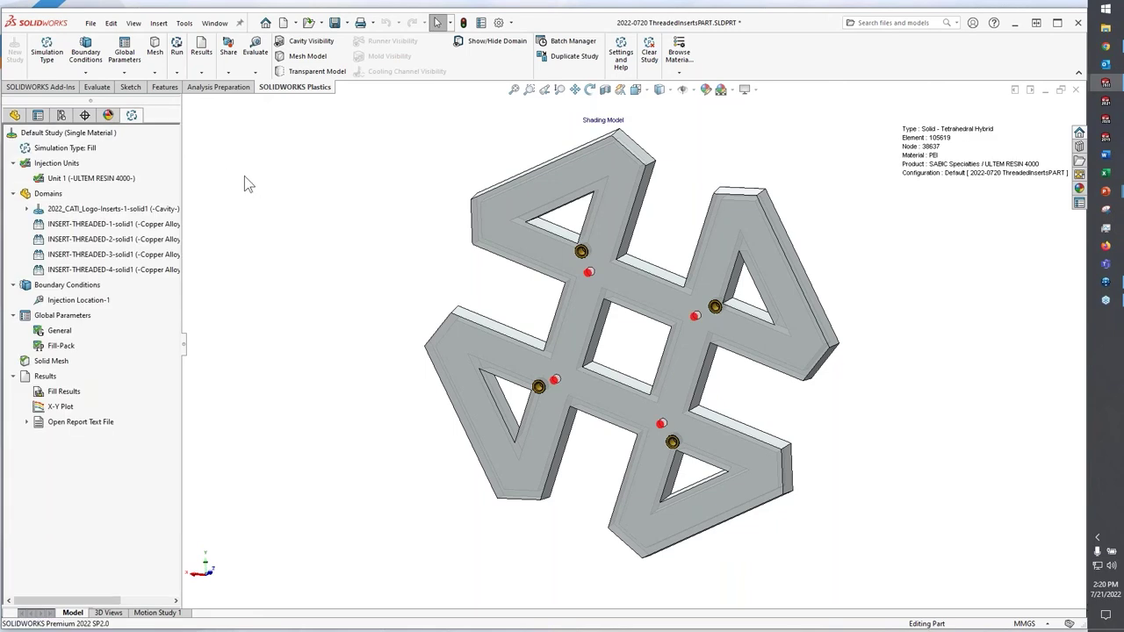
Step: Play the Fill Time animation with unfilled areas as outlines, zoomed in on a threaded insert
double_click(70, 391)
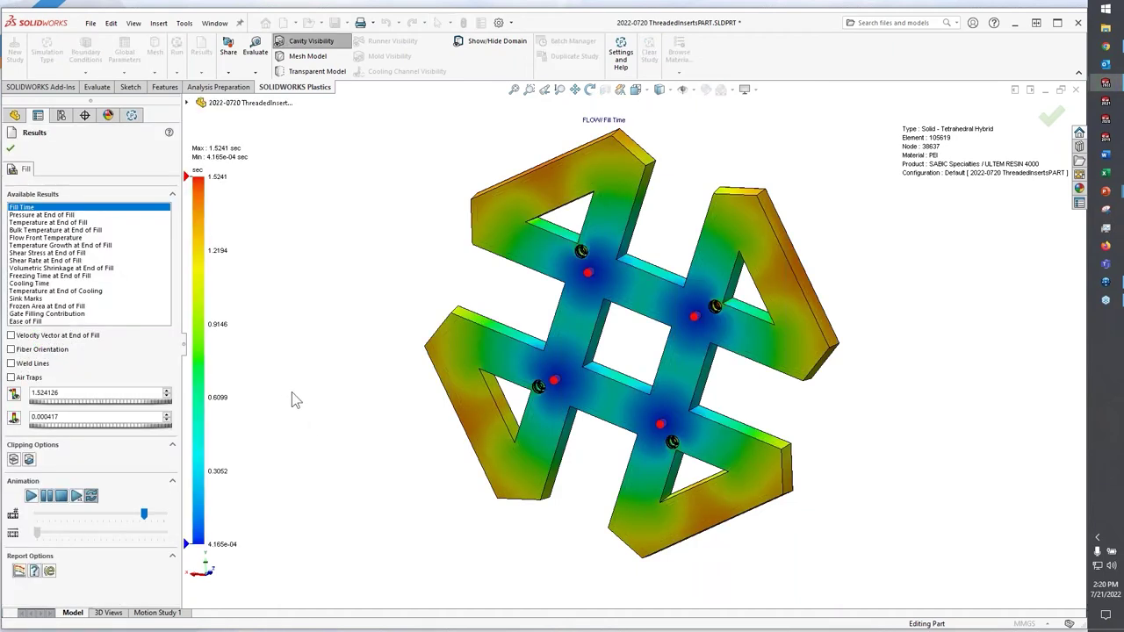
left_click_drag(145, 516, 116, 521)
left_click(31, 496)
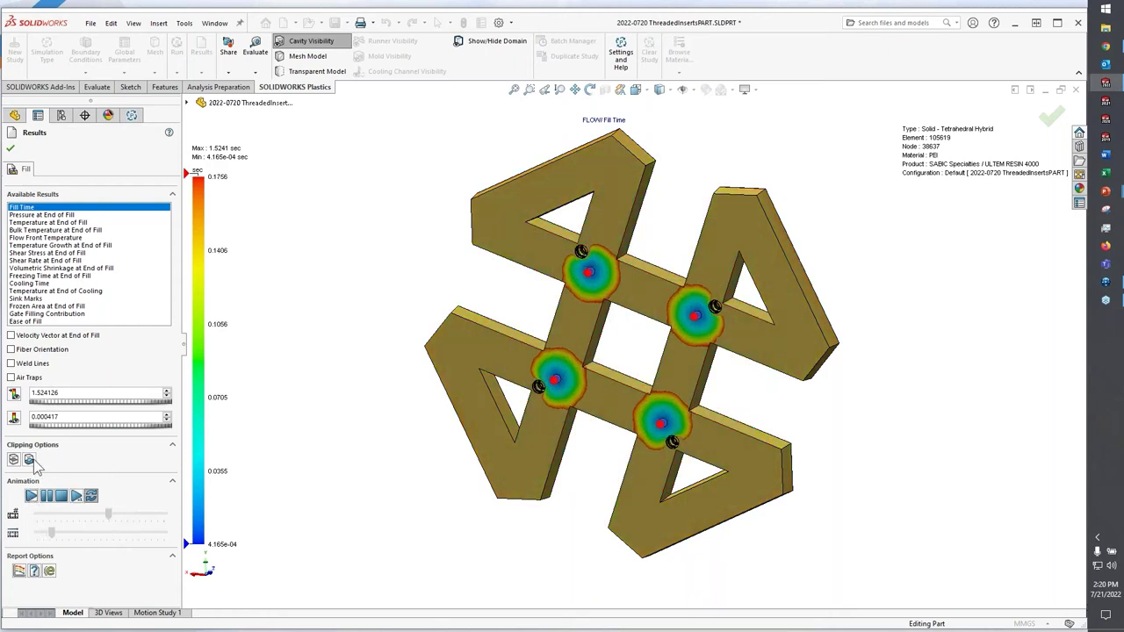
left_click(29, 459)
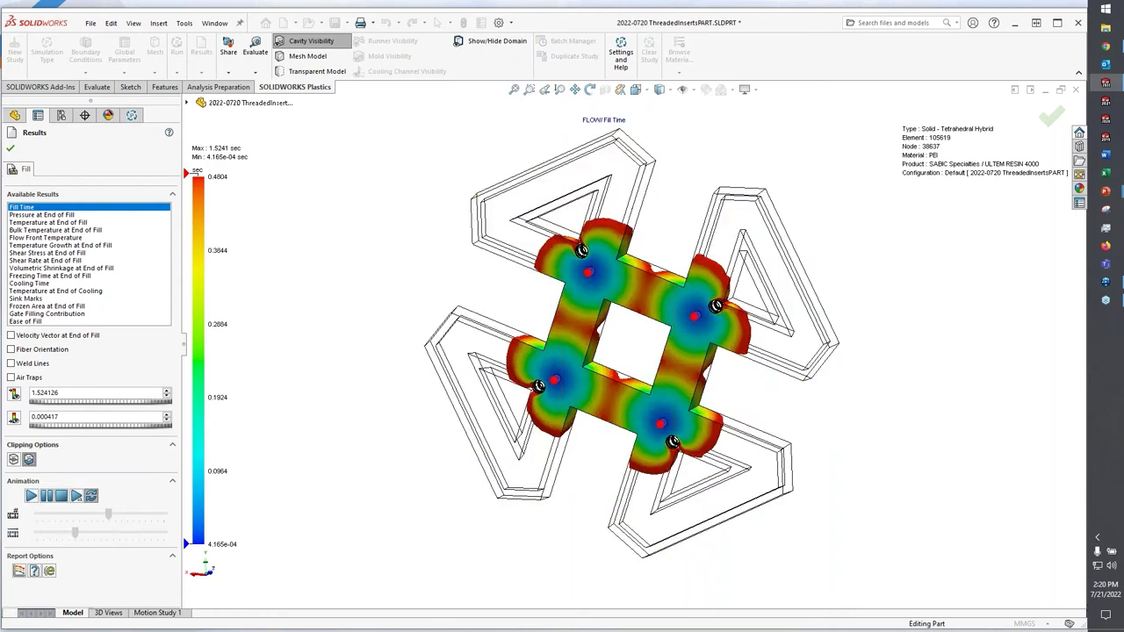
middle_click_drag(641, 421, 641, 478)
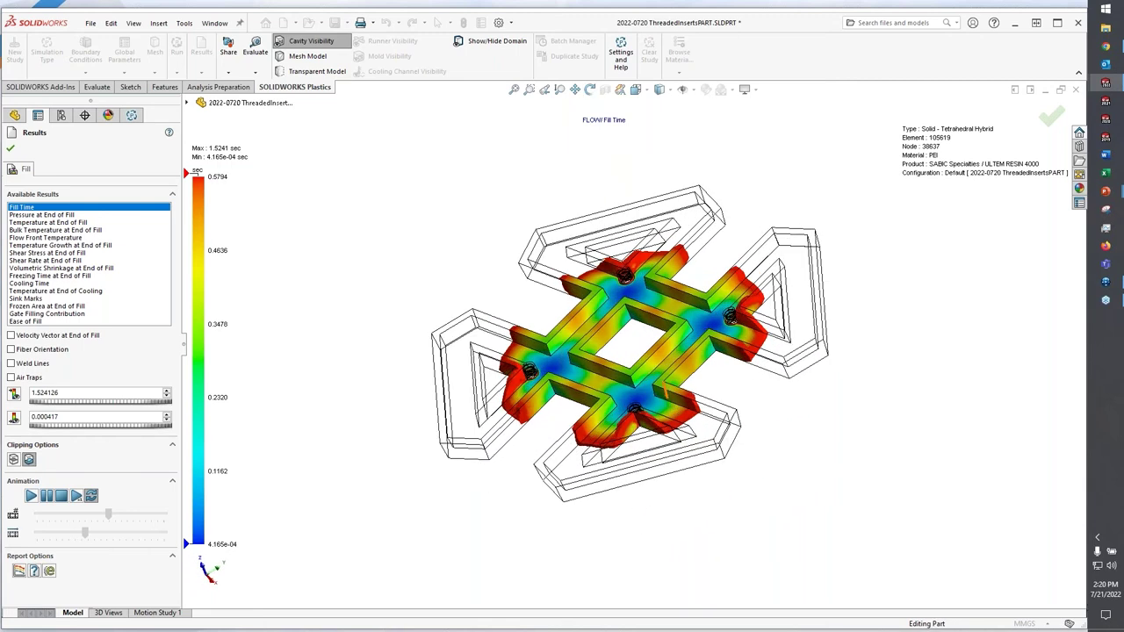
scroll(592, 431, "up", 5)
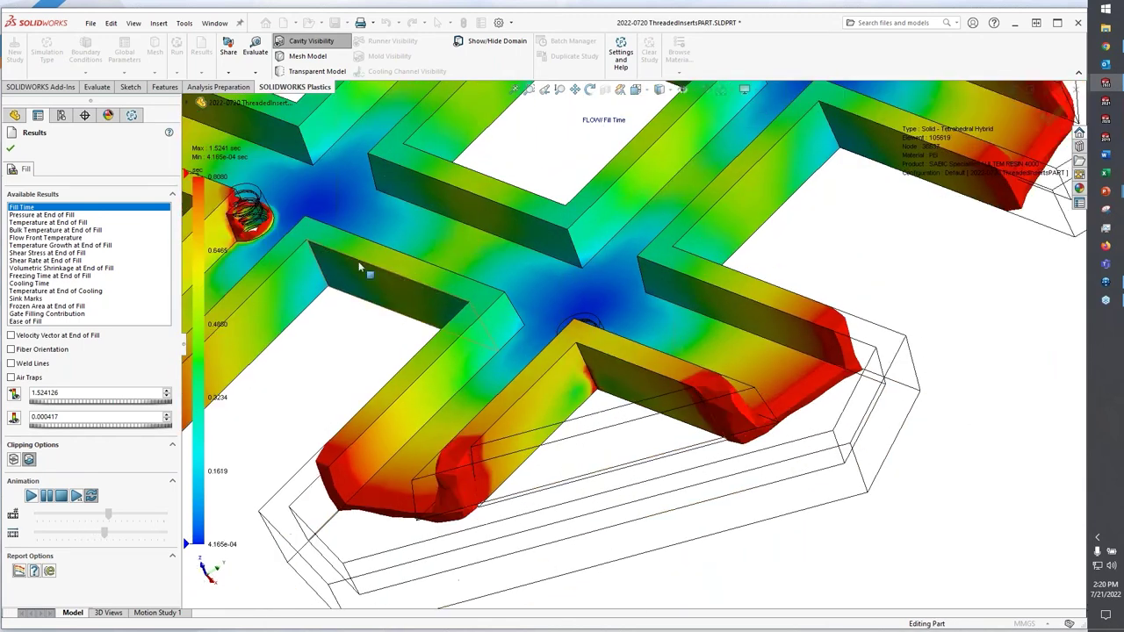
scroll(360, 268, "up", 5)
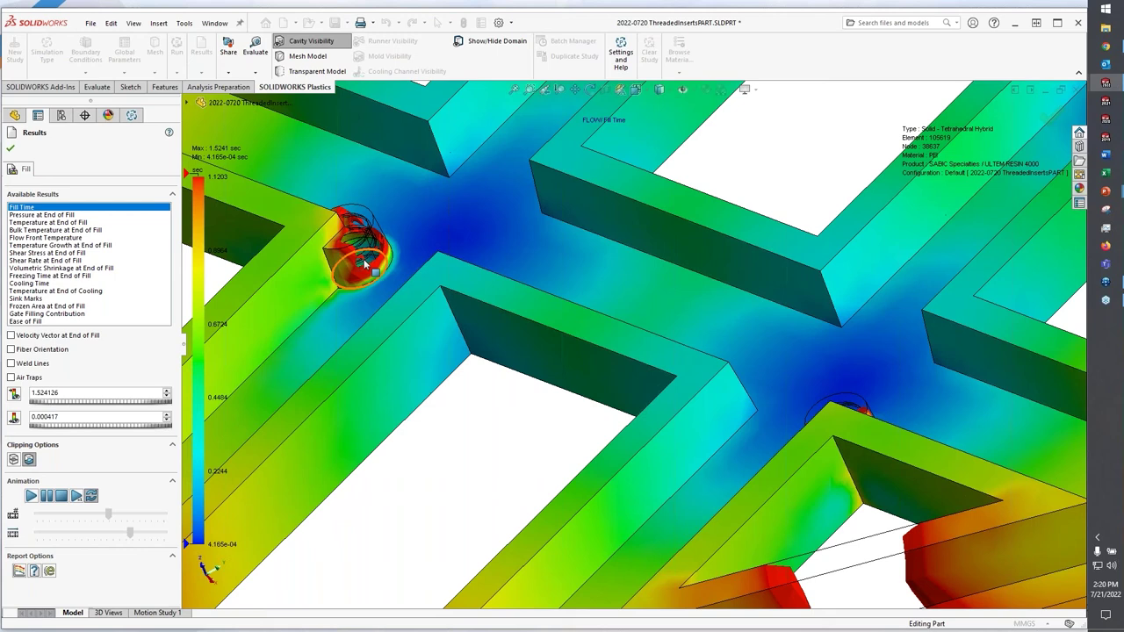
scroll(365, 263, "up", 4)
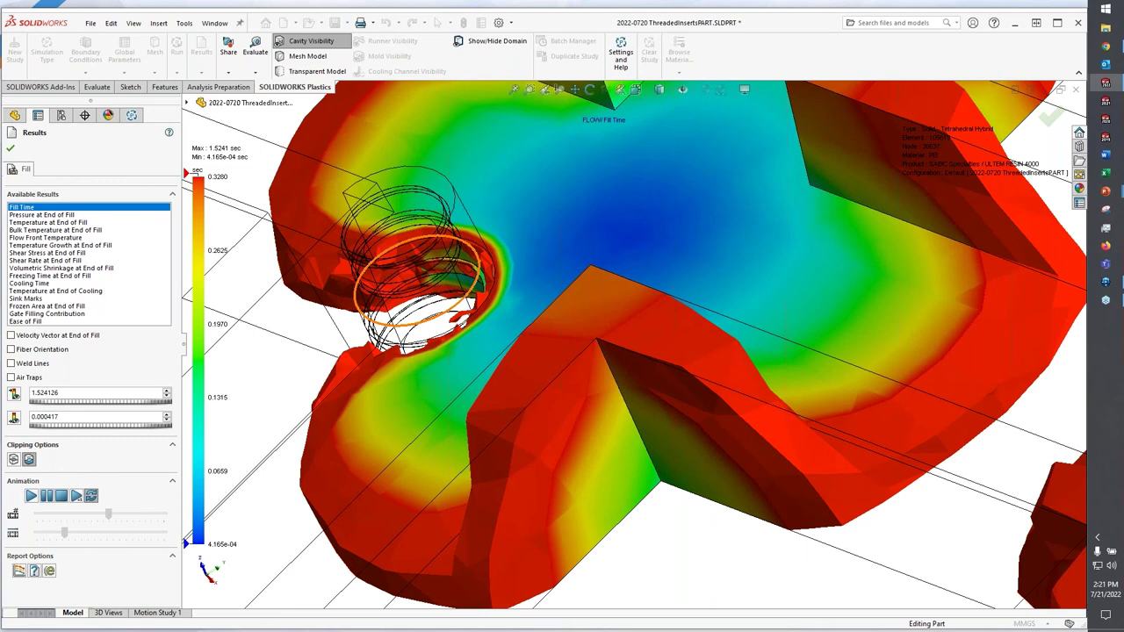
Step: Plot Frozen Area at End of Fill and reorient the view to show the whole part
left_click(60, 496)
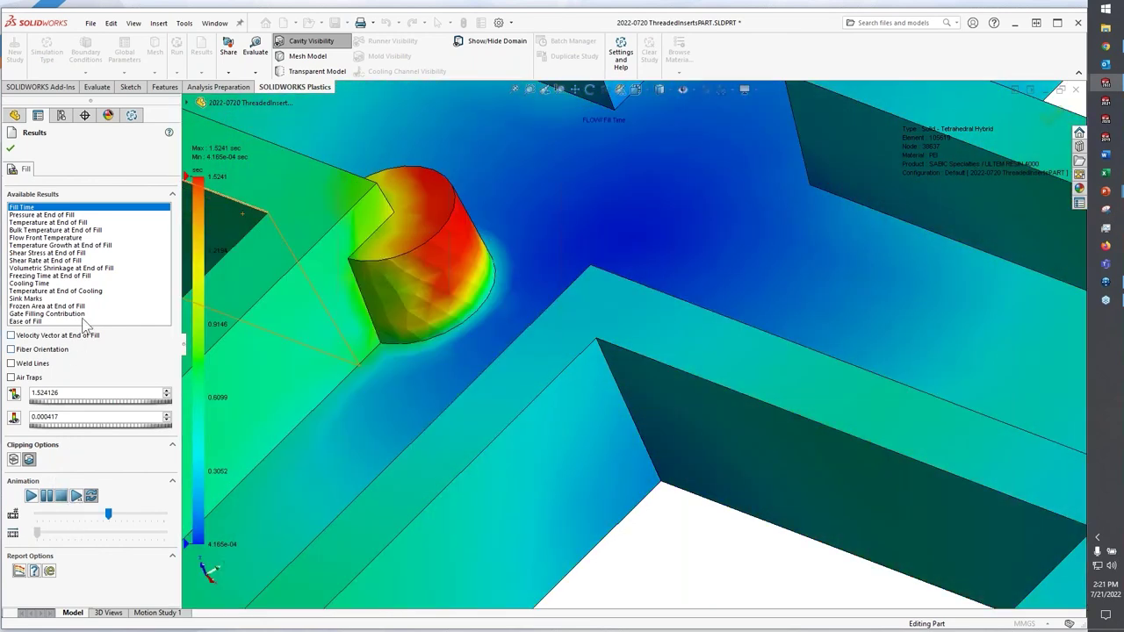
left_click(81, 307)
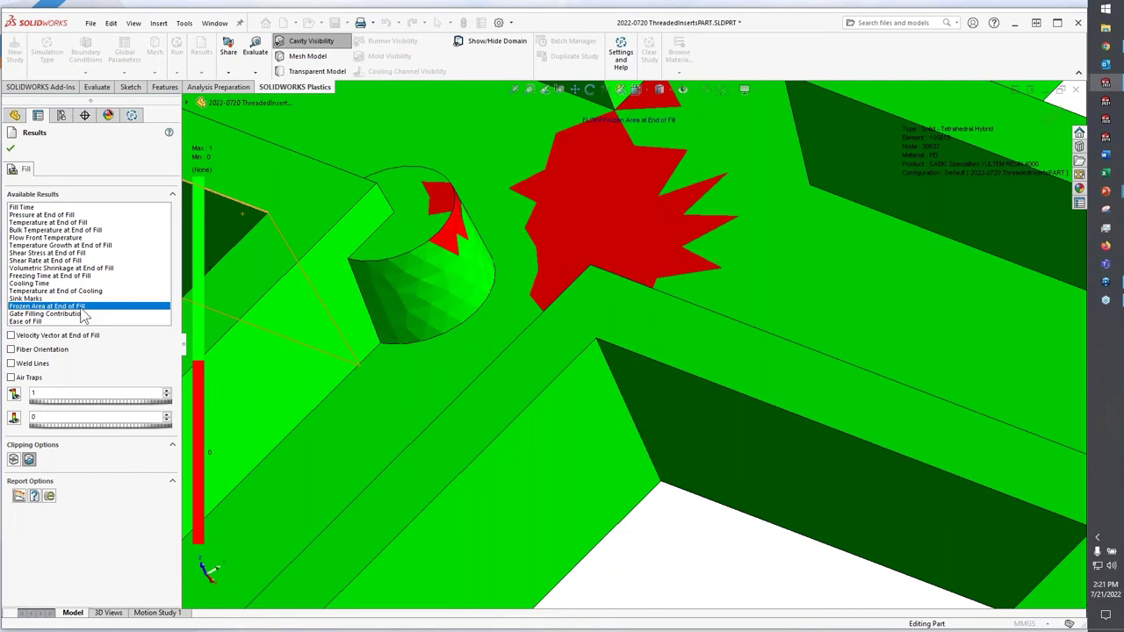
scroll(609, 279, "up", 5)
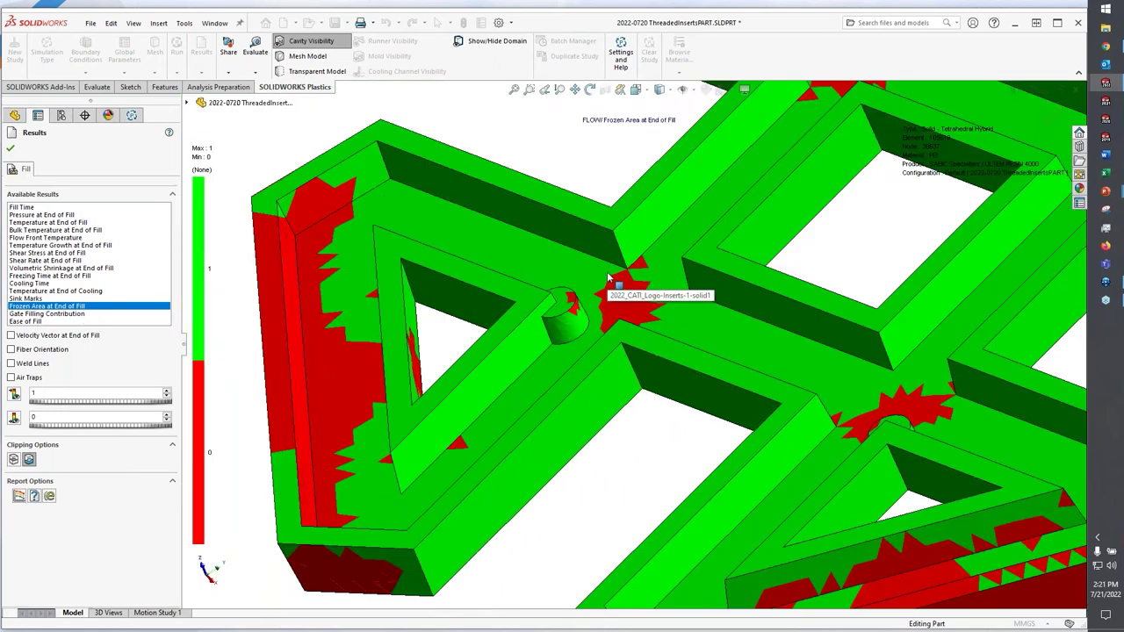
scroll(608, 278, "up", 8)
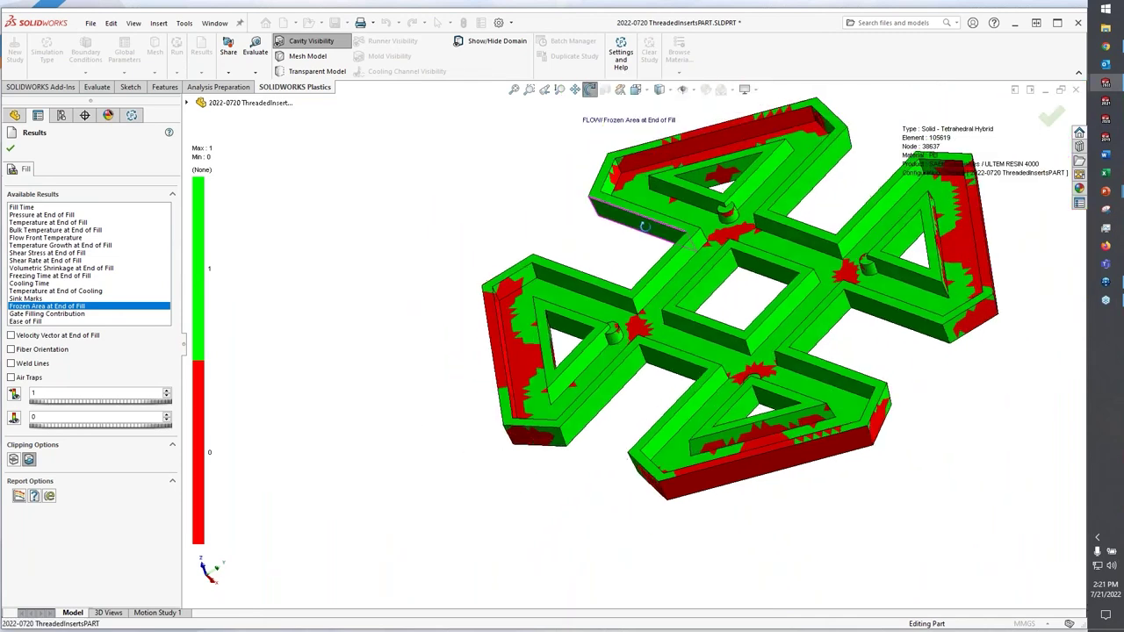
middle_click_drag(643, 226, 486, 340)
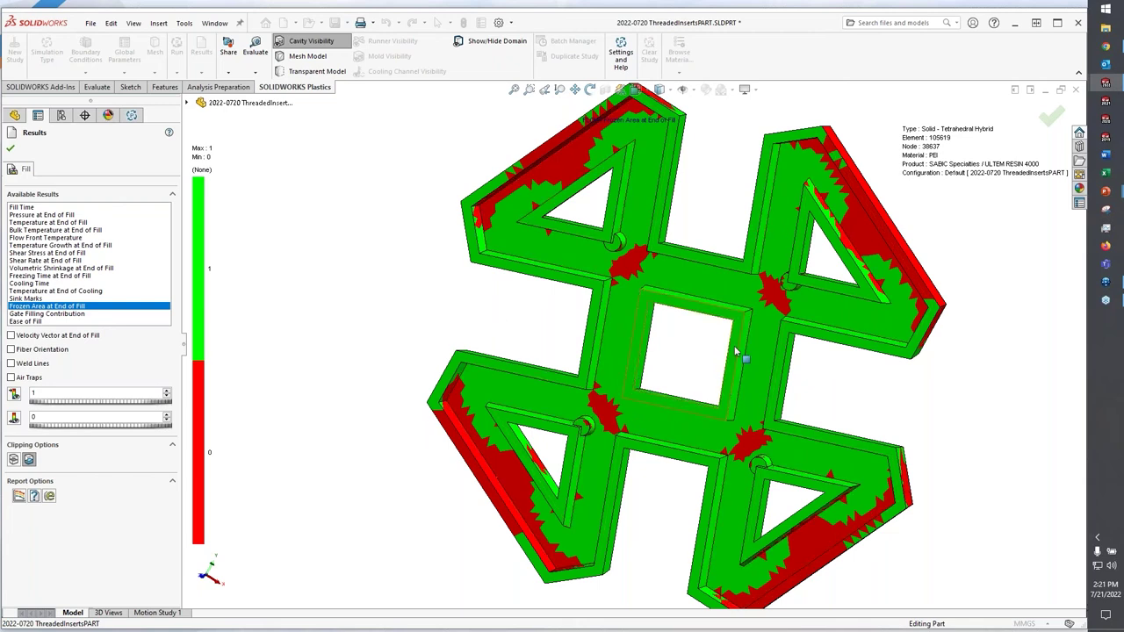
key("ctrl+7")
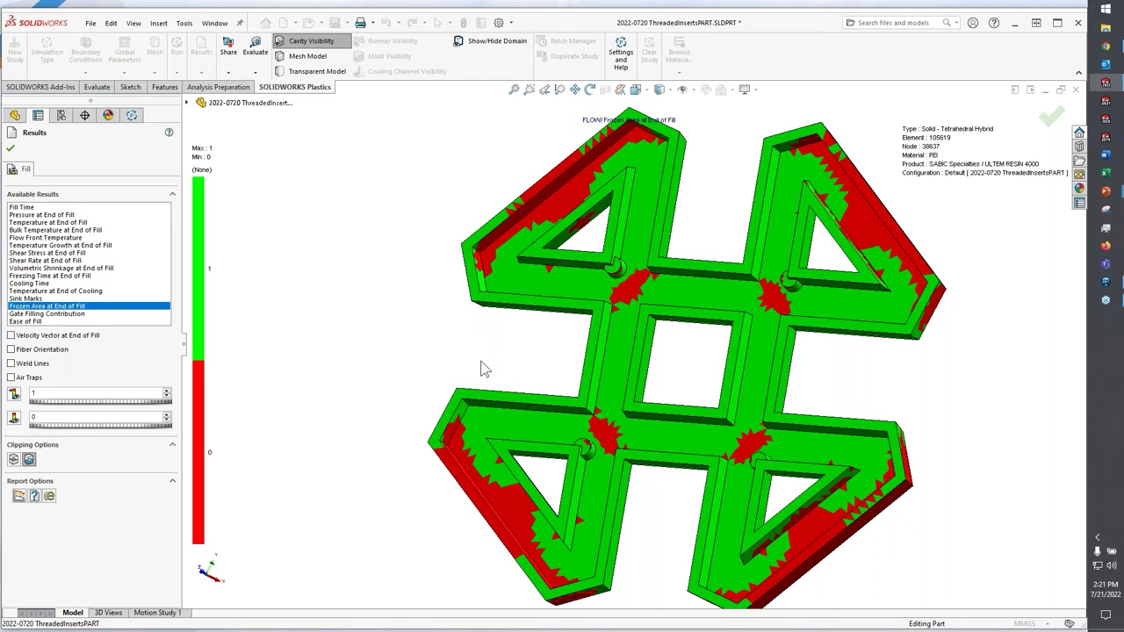
Step: Close the Frozen Area results plot to return to the shaded part
left_click(10, 150)
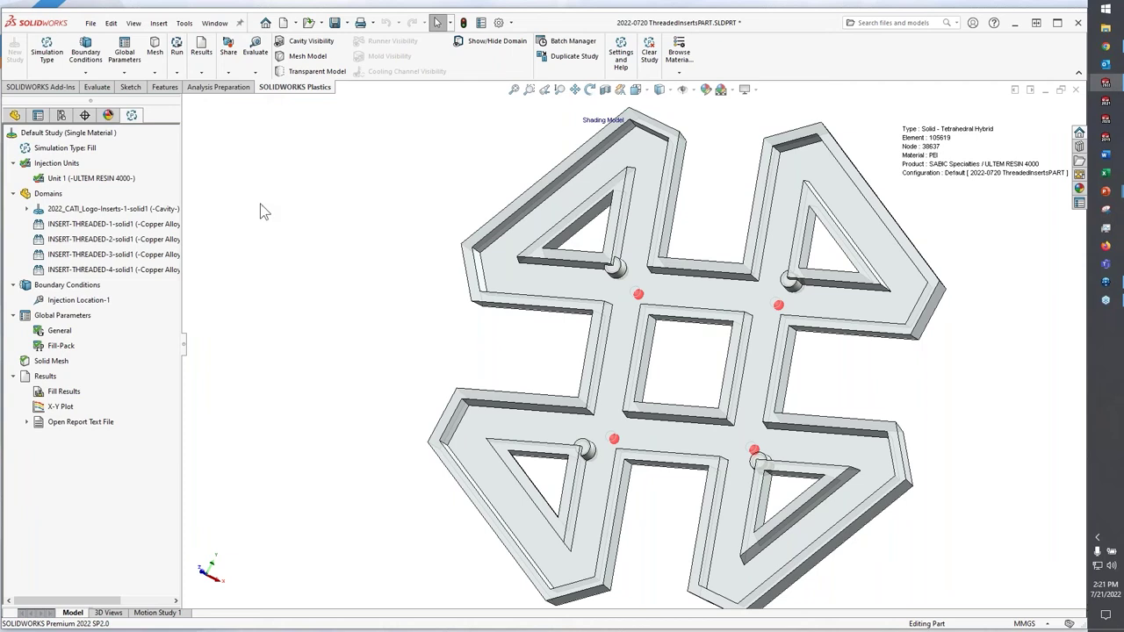